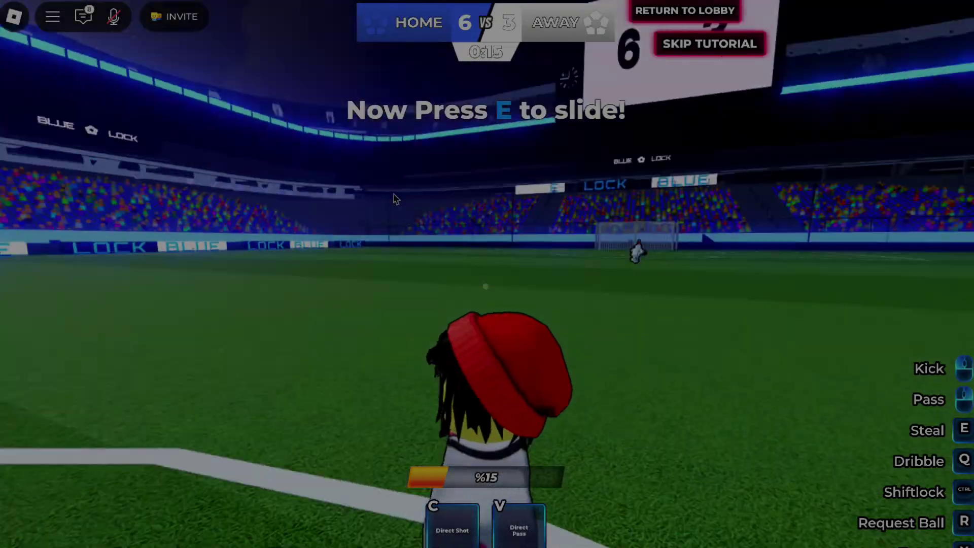
key(a)
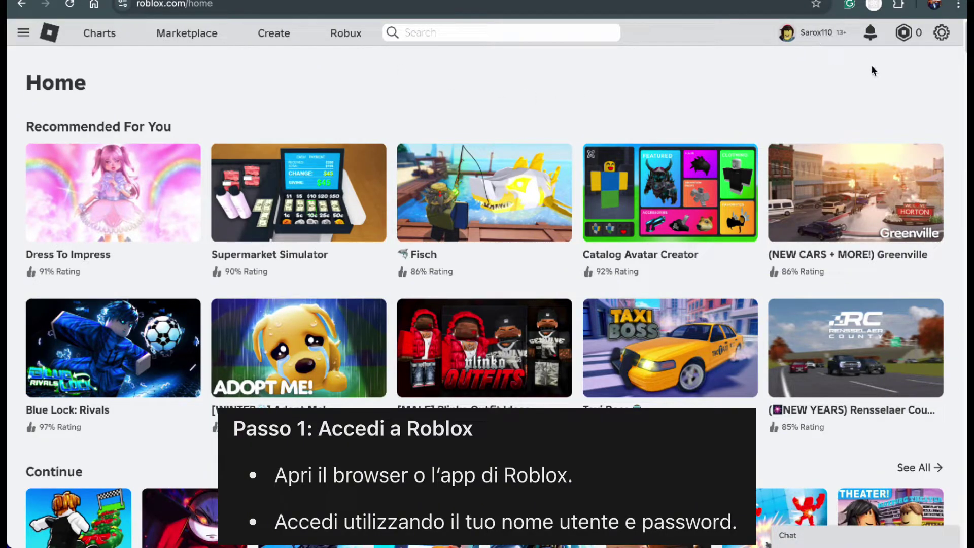
- Launch and close the Roblox desktop app, then choose Settings from the website's gear menu
mouse_move(566, 530)
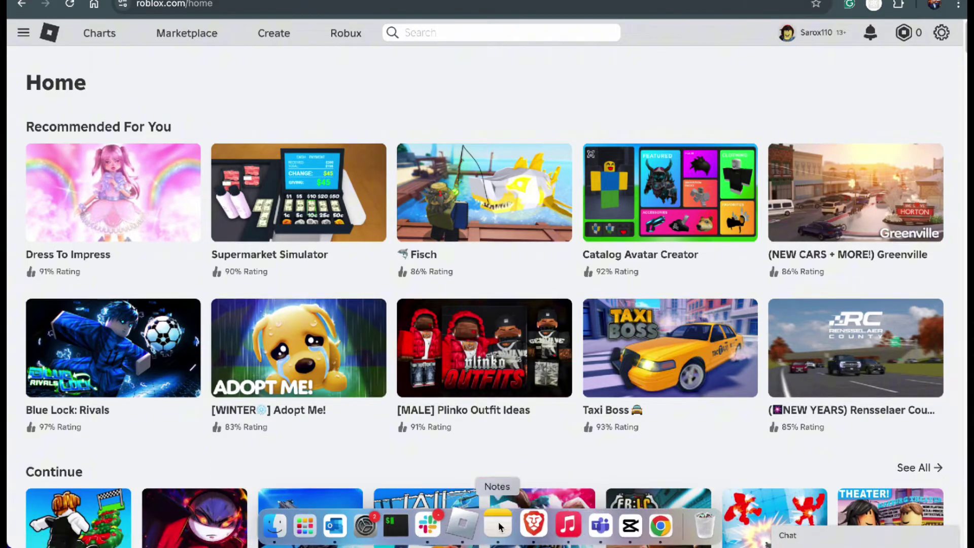
click(462, 525)
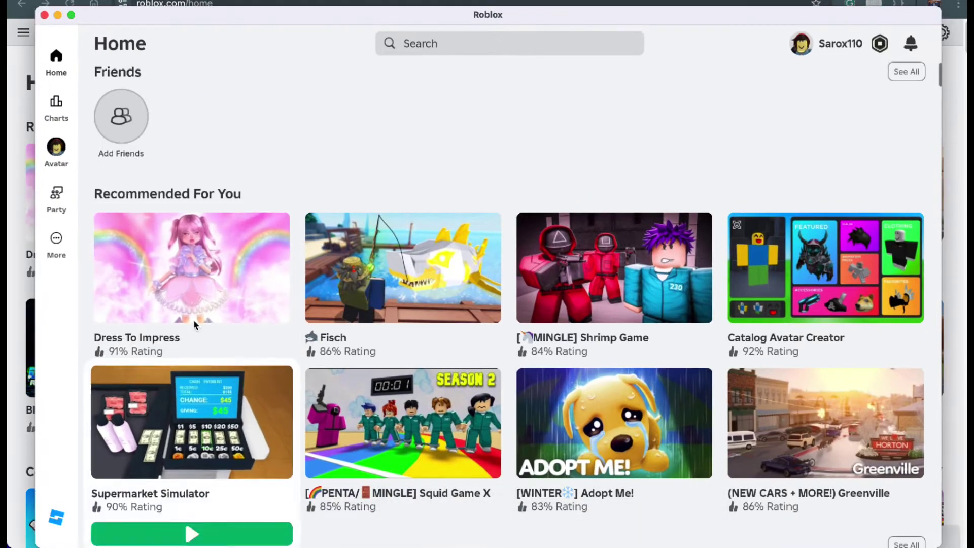
click(45, 15)
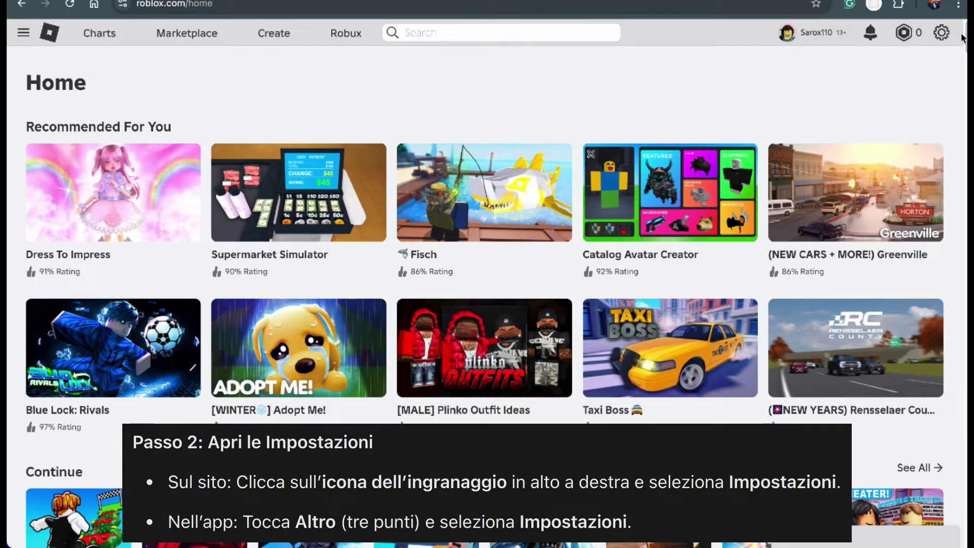
click(942, 33)
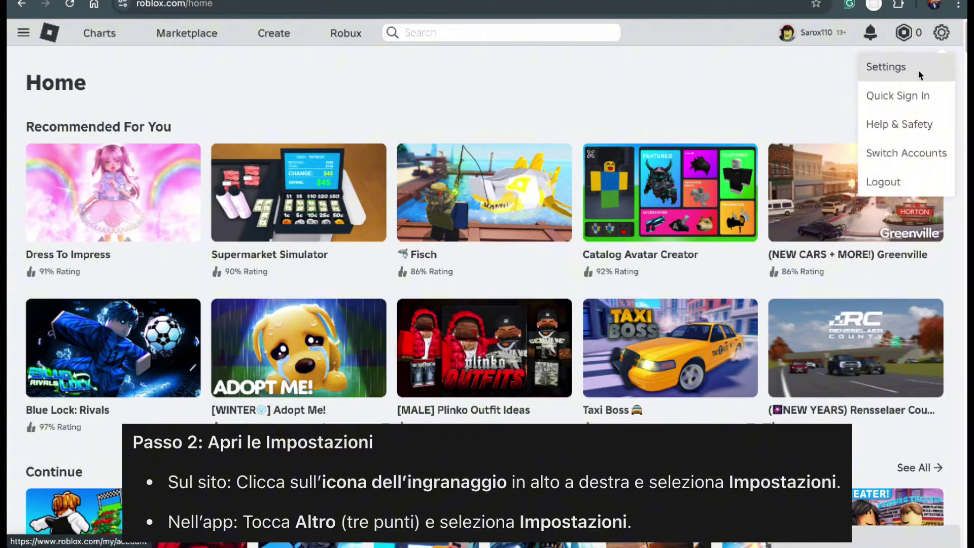
click(871, 71)
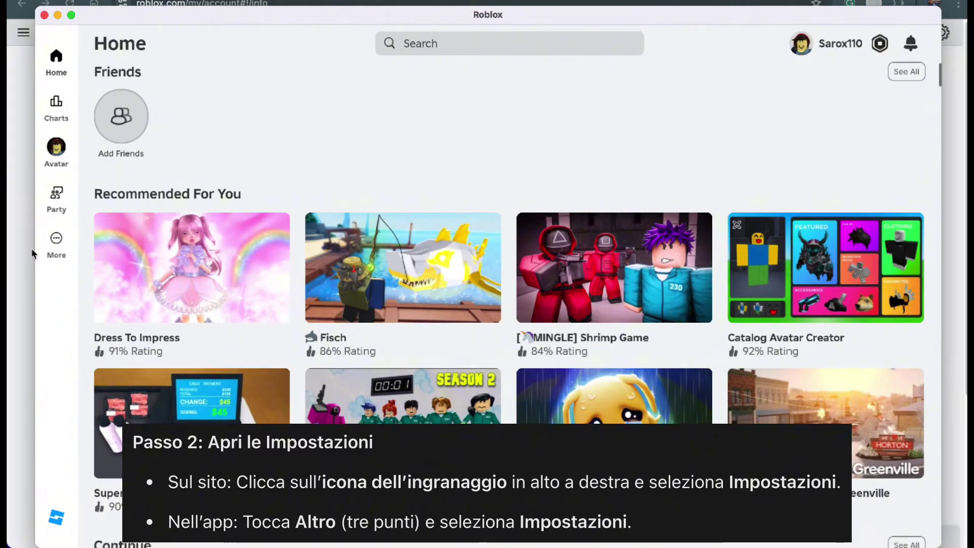
- Open the desktop app's Settings list from the More page
click(56, 244)
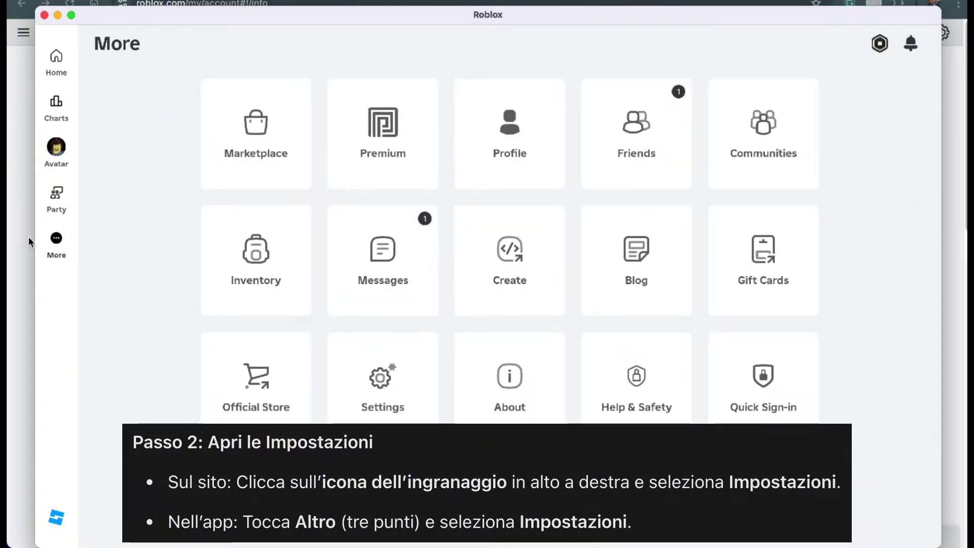
click(378, 379)
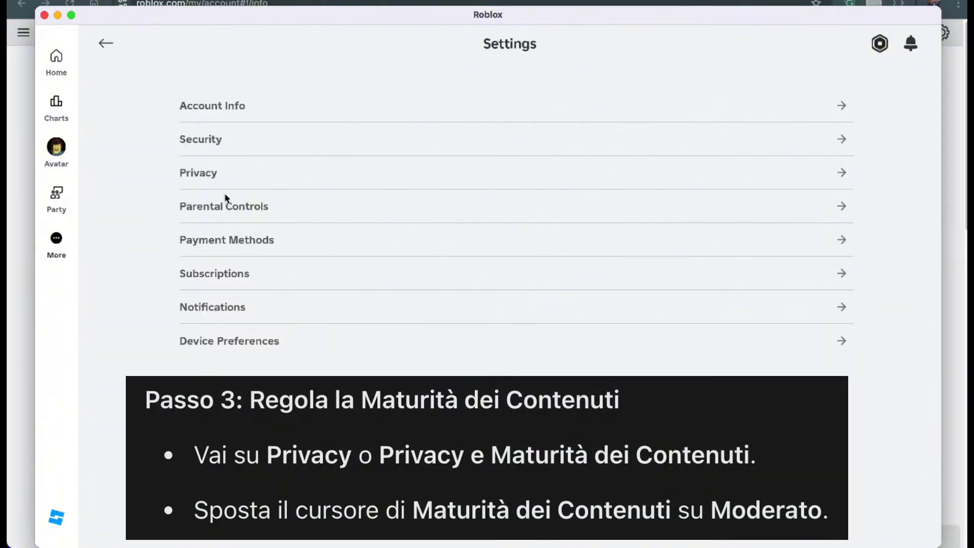
- Under Privacy & content maturity, drag the Content maturity slider from Mild to Moderate
key(super+Tab)
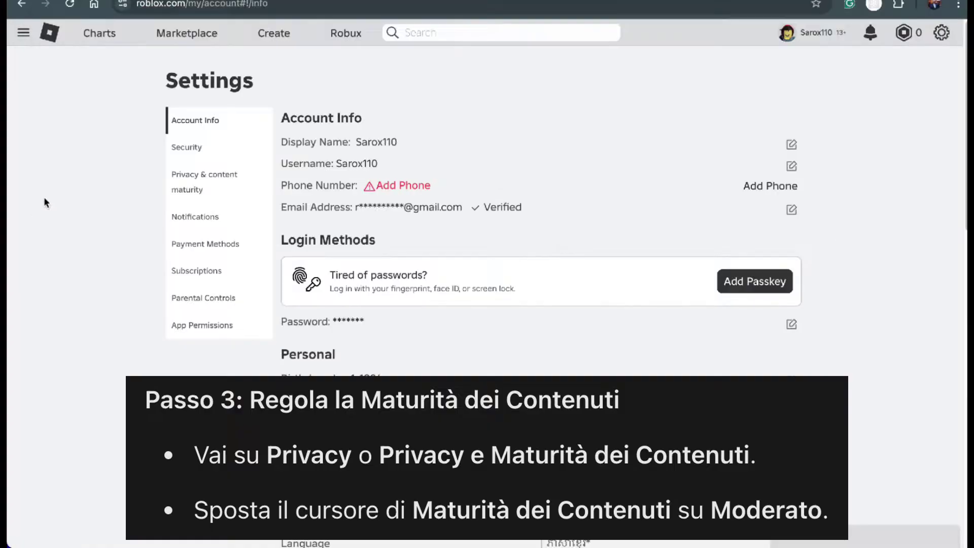
click(188, 182)
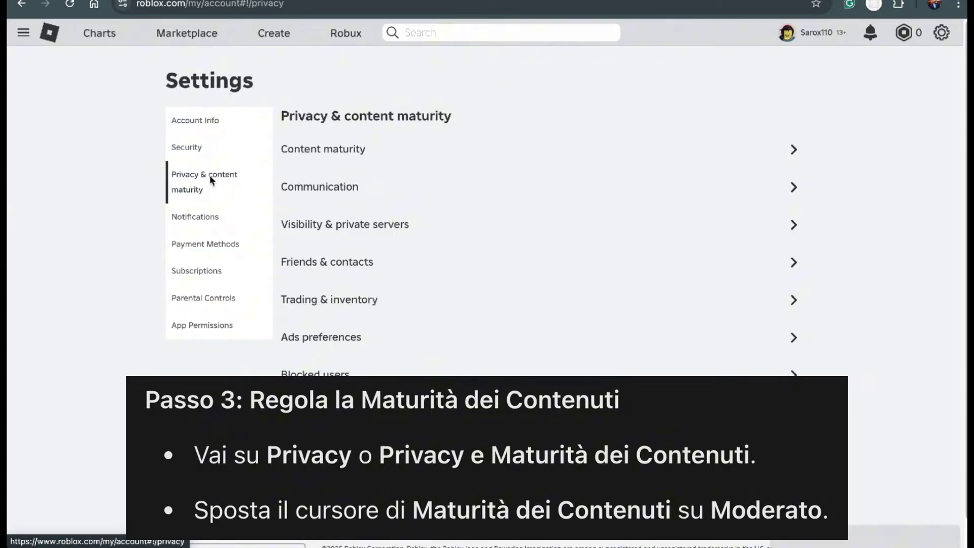
click(306, 150)
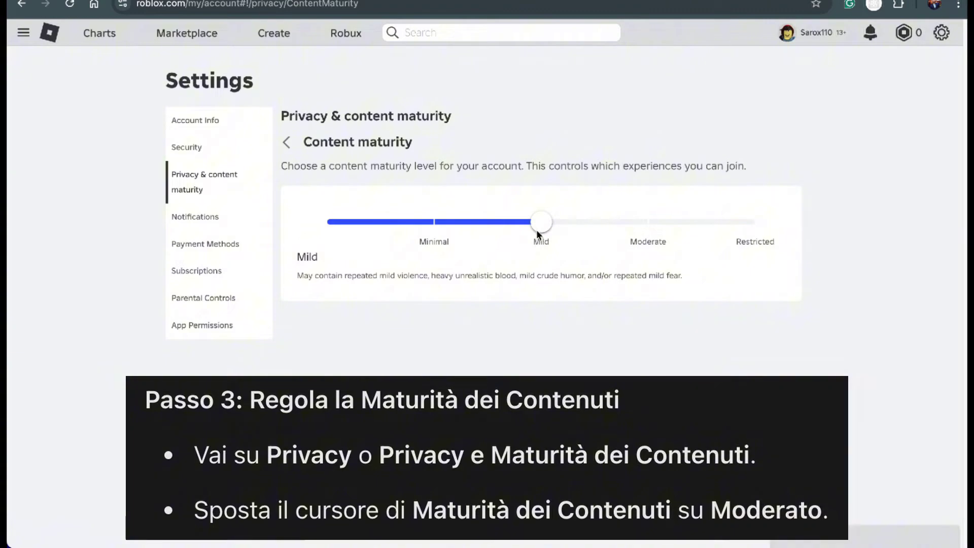
drag(537, 224, 654, 225)
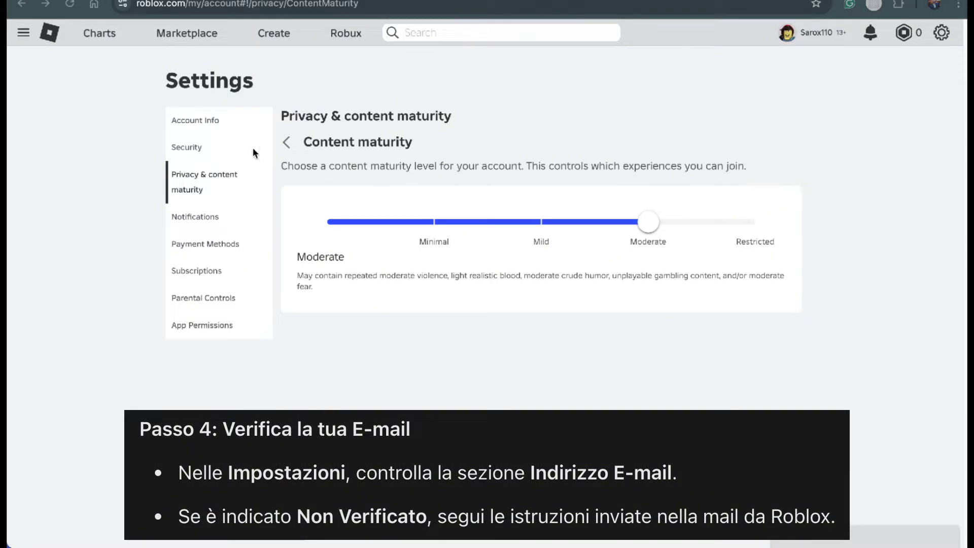
- Back on Account Info, highlight the email's Verified status and the Phone Number entry
click(201, 123)
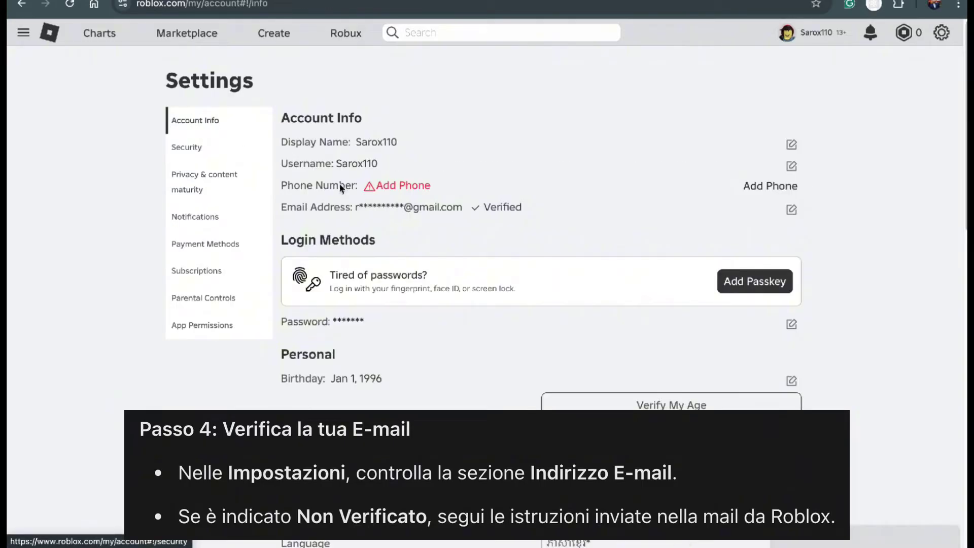
double_click(505, 207)
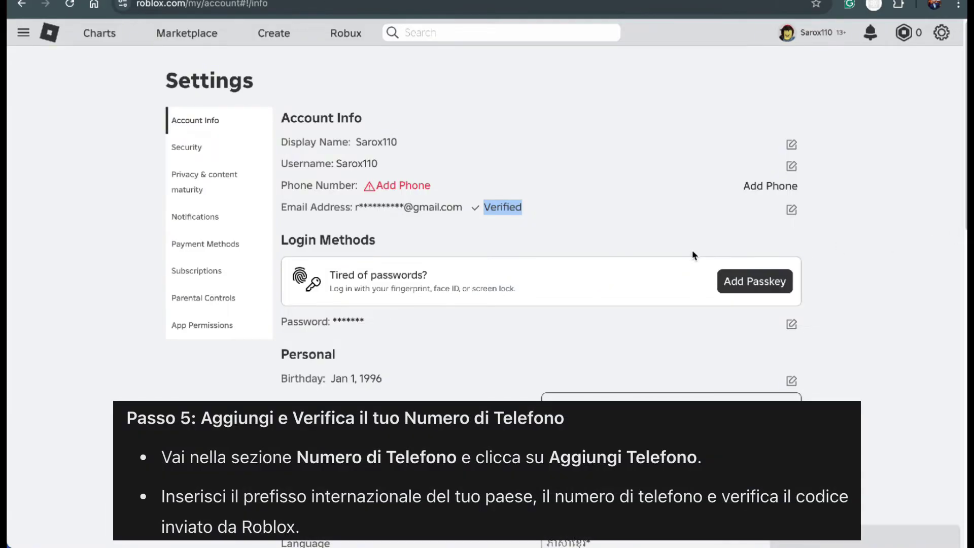
click(695, 255)
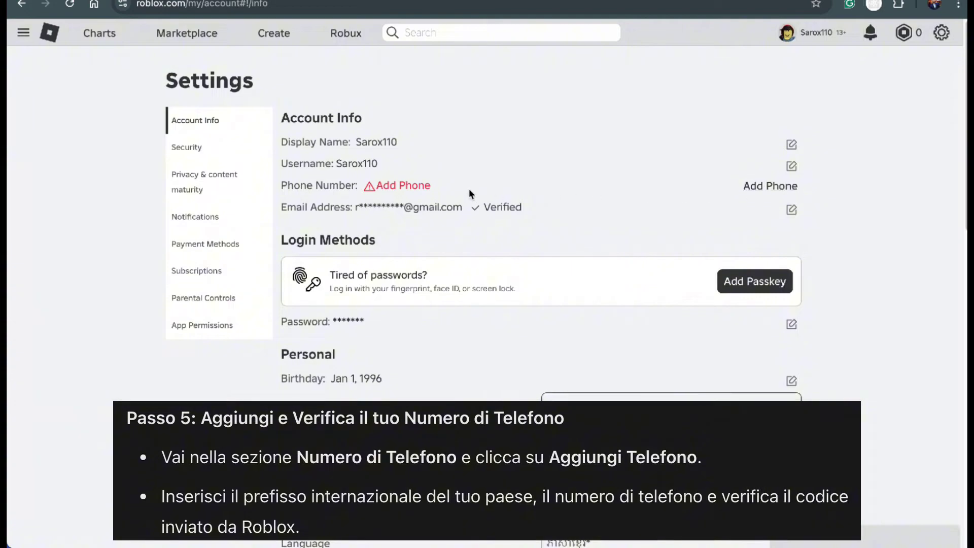
drag(286, 185, 362, 186)
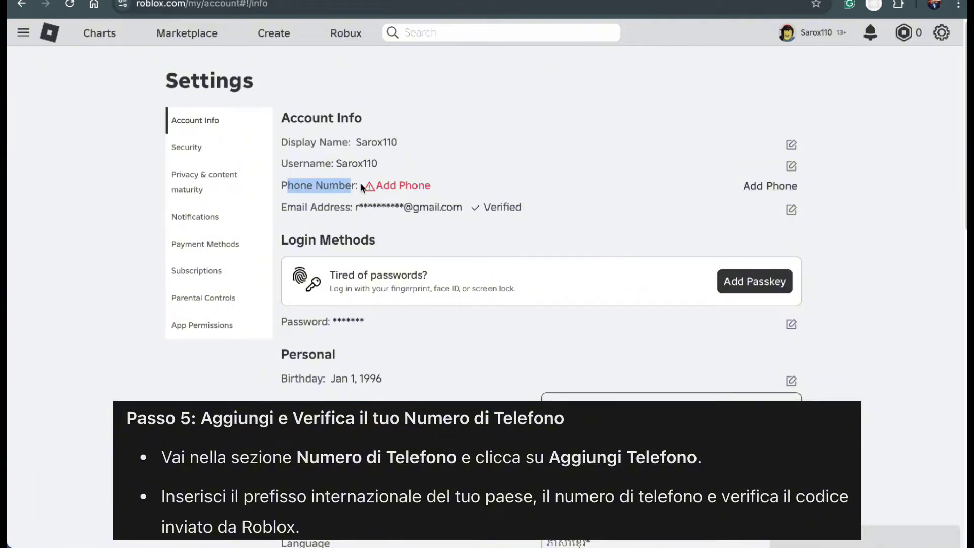
- Add a +44 phone number and paste the emailed one-time verification code
click(771, 186)
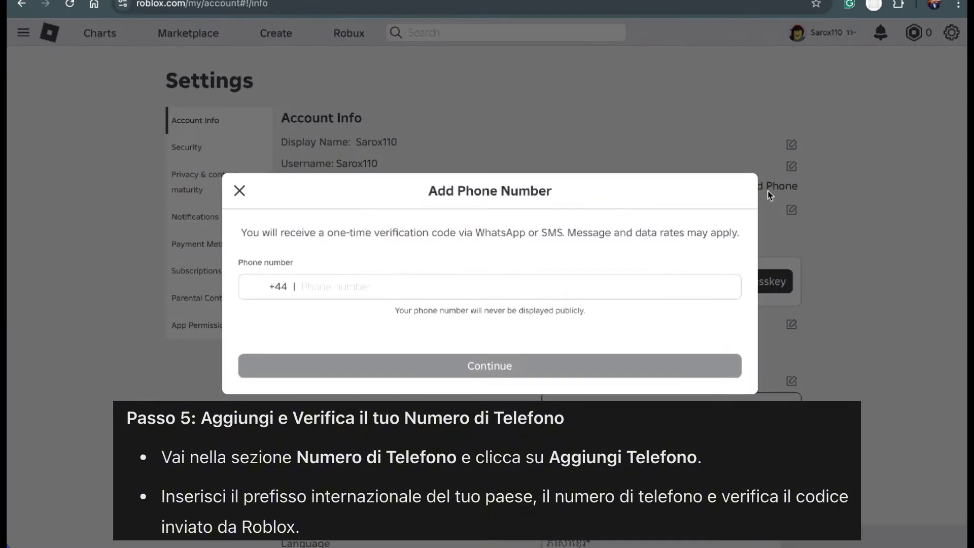
click(274, 287)
click(303, 289)
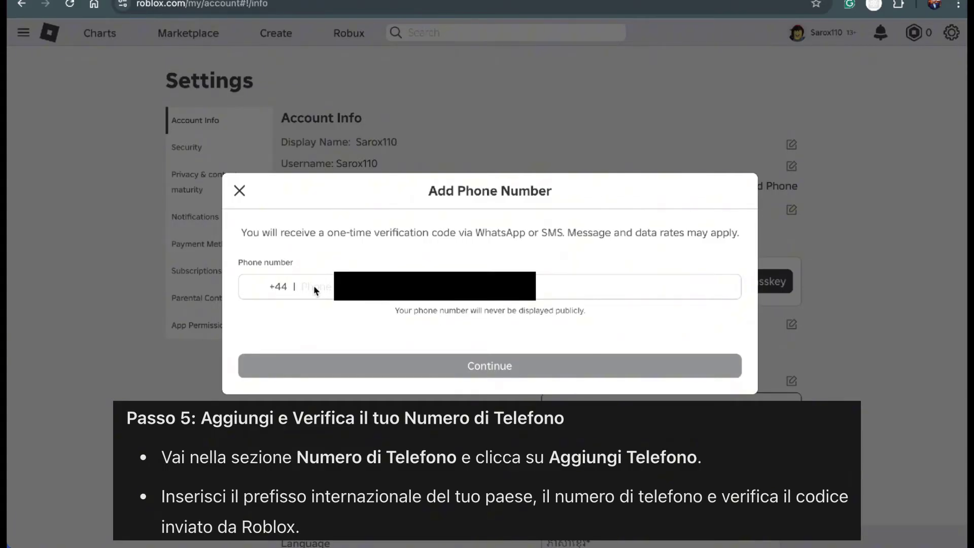
text(74328)
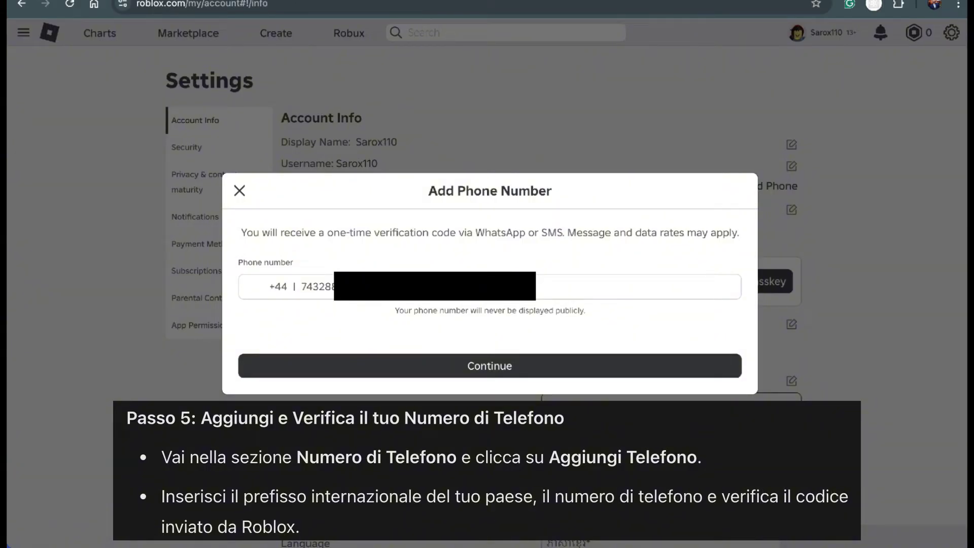
click(457, 374)
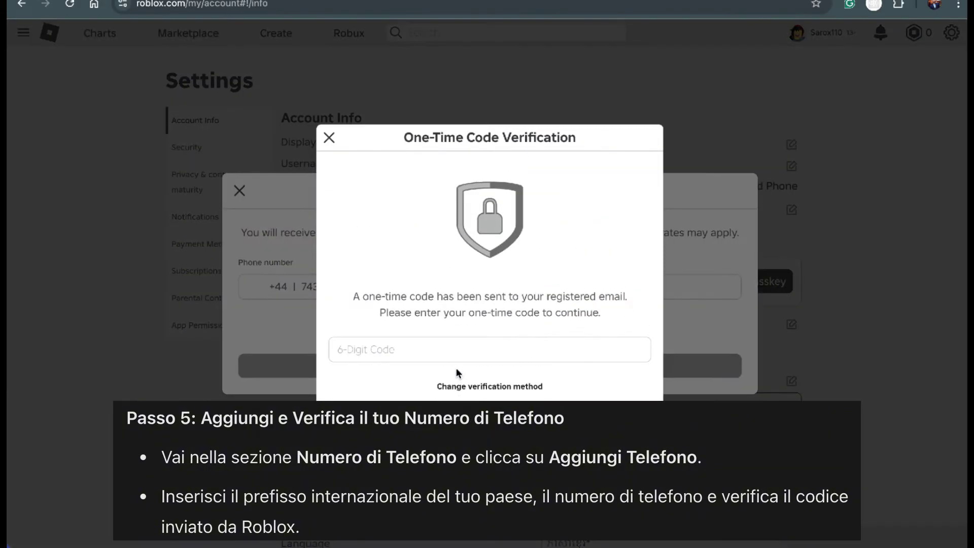
click(439, 354)
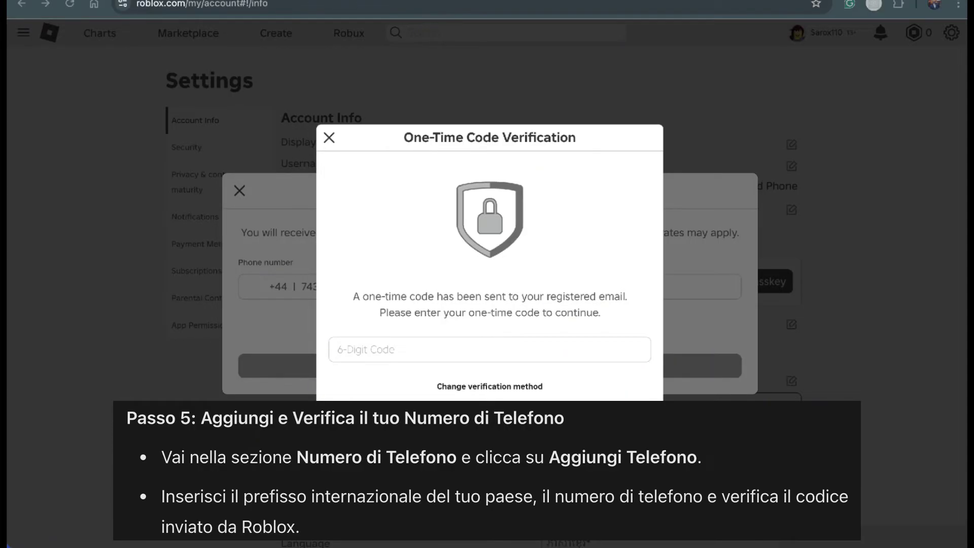
key(ctrl+v)
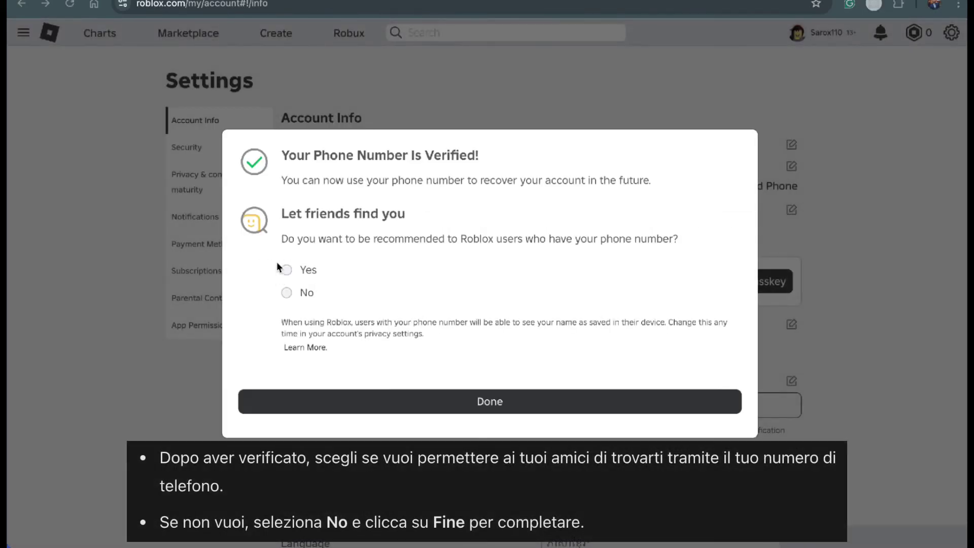
- Answer No to 'Let friends find you', confirm with Done, and check the phone shows Verified
drag(281, 215, 407, 219)
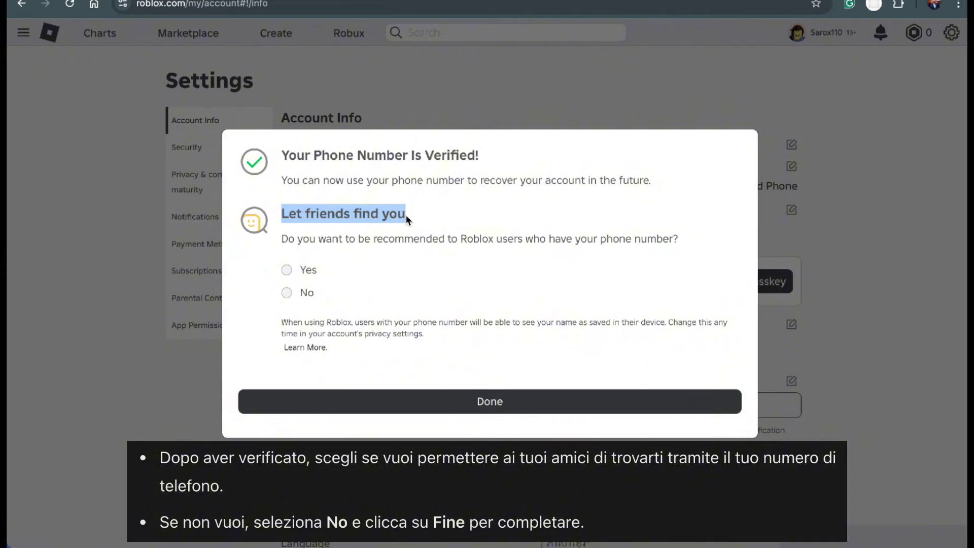
click(284, 302)
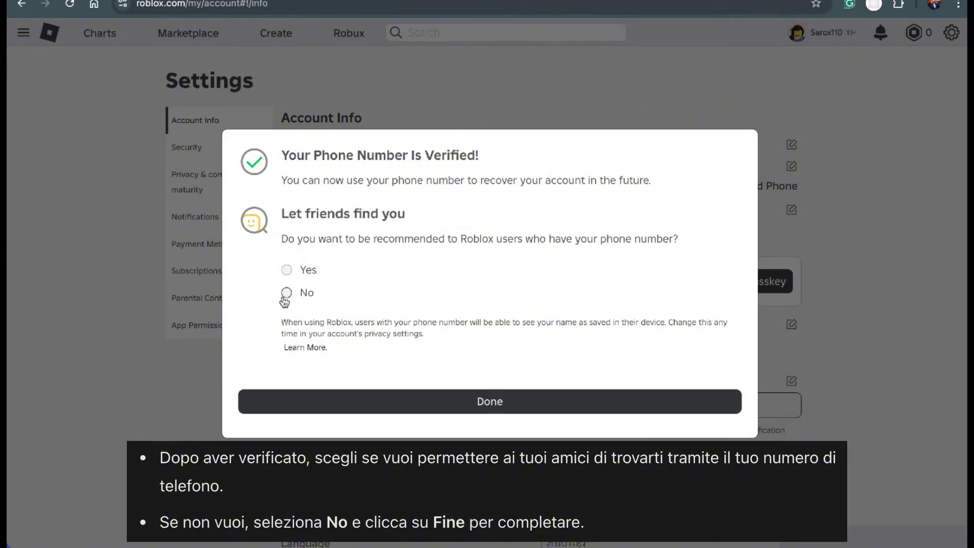
click(467, 403)
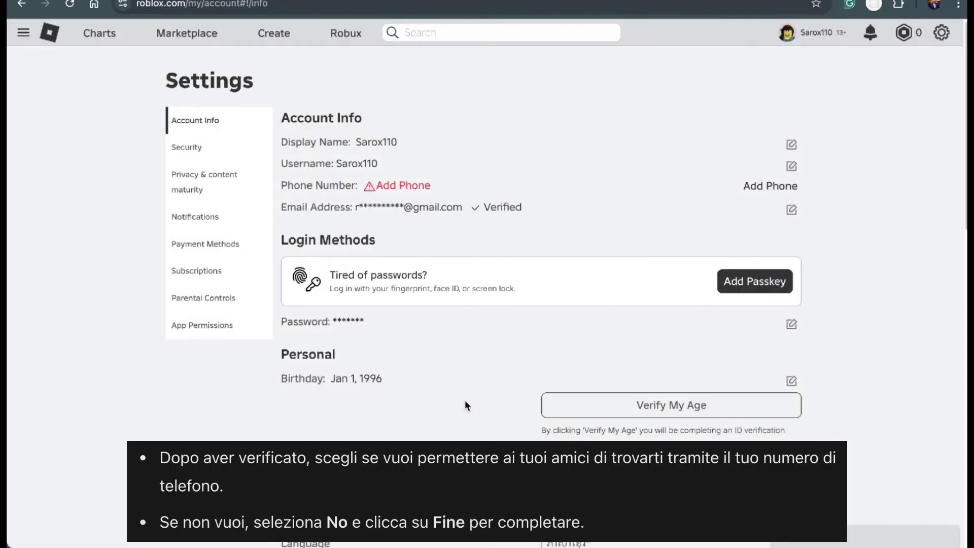
drag(502, 183, 461, 187)
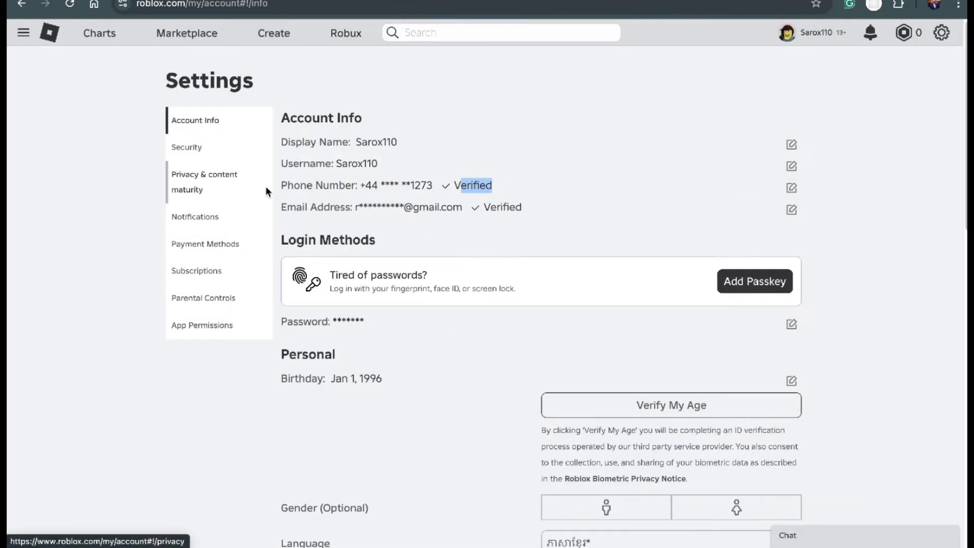
- Switch on Enable Microphone under Communication > Voice Chat, reload the page, and return to Fisch
click(206, 177)
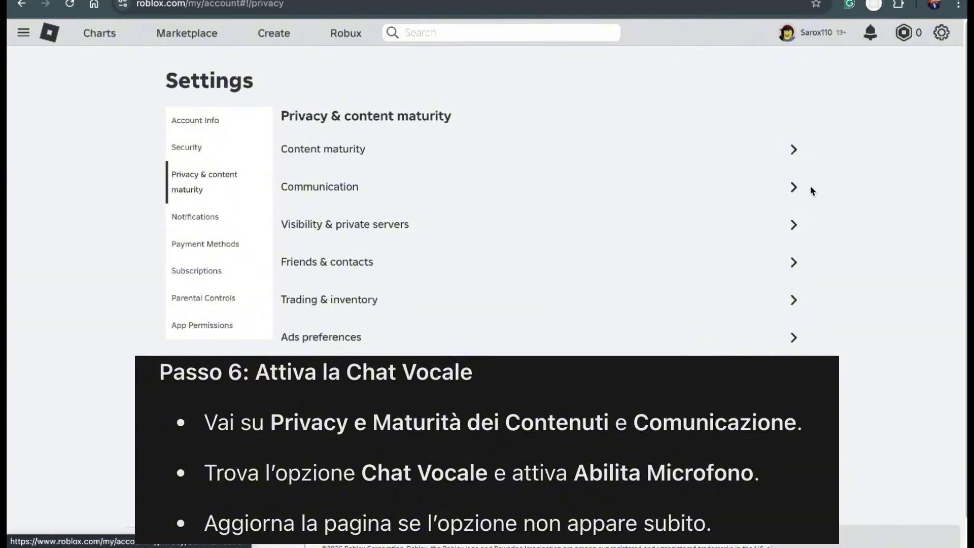
click(789, 186)
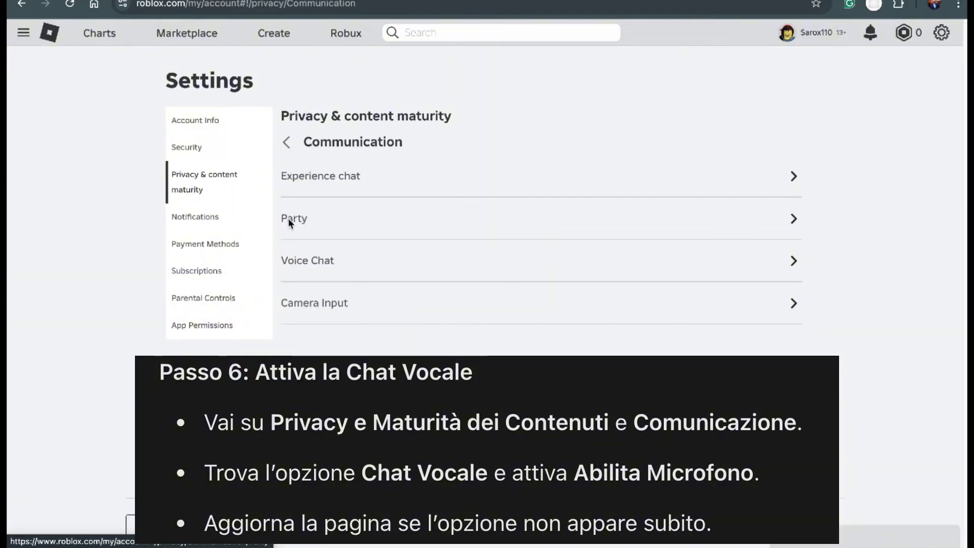
click(321, 261)
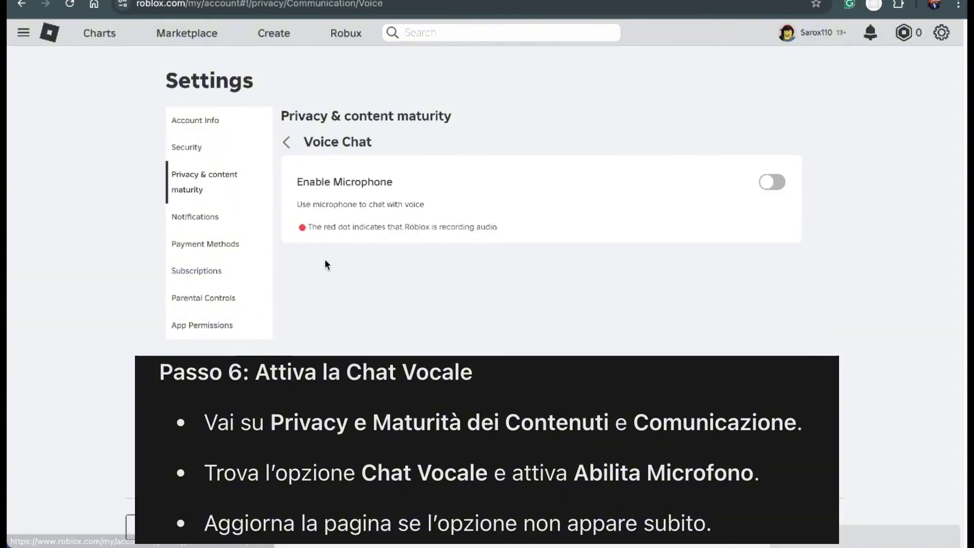
click(784, 187)
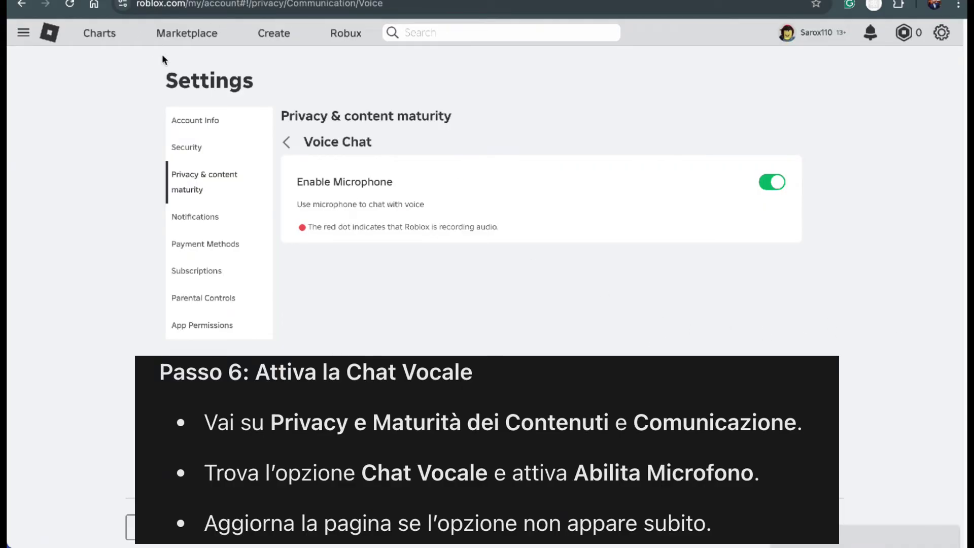
click(70, 5)
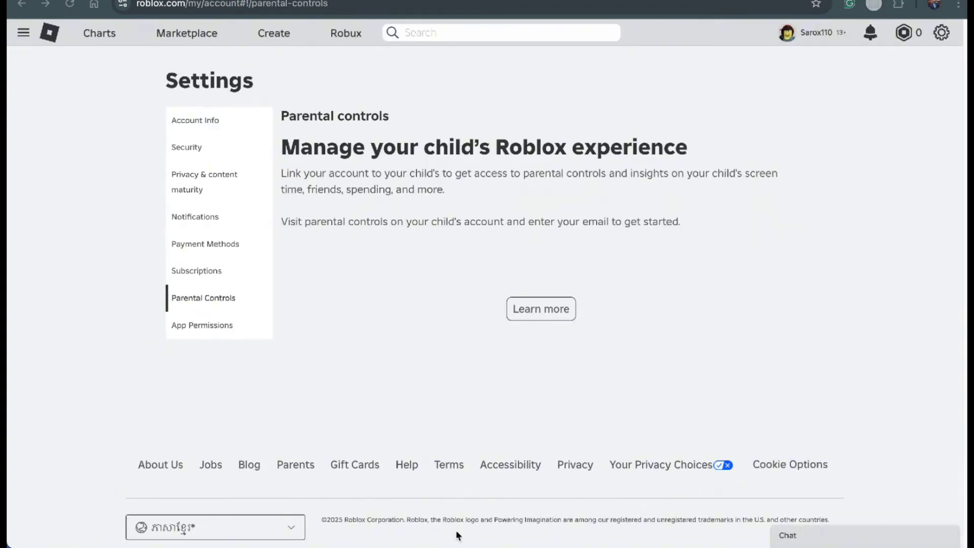
click(466, 526)
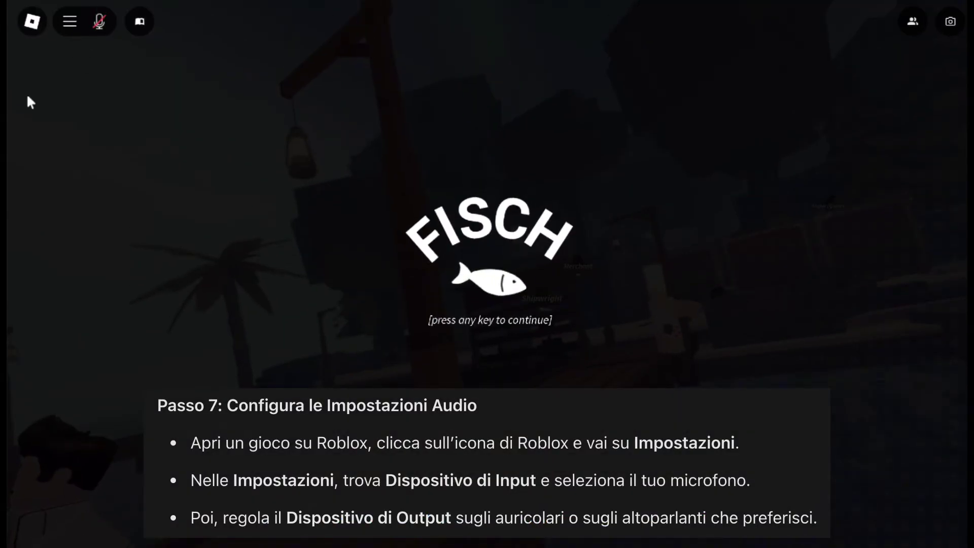
- In Fisch's in-game Settings, cycle Input Device and Output Device to Microsoft Teams Audio
click(33, 23)
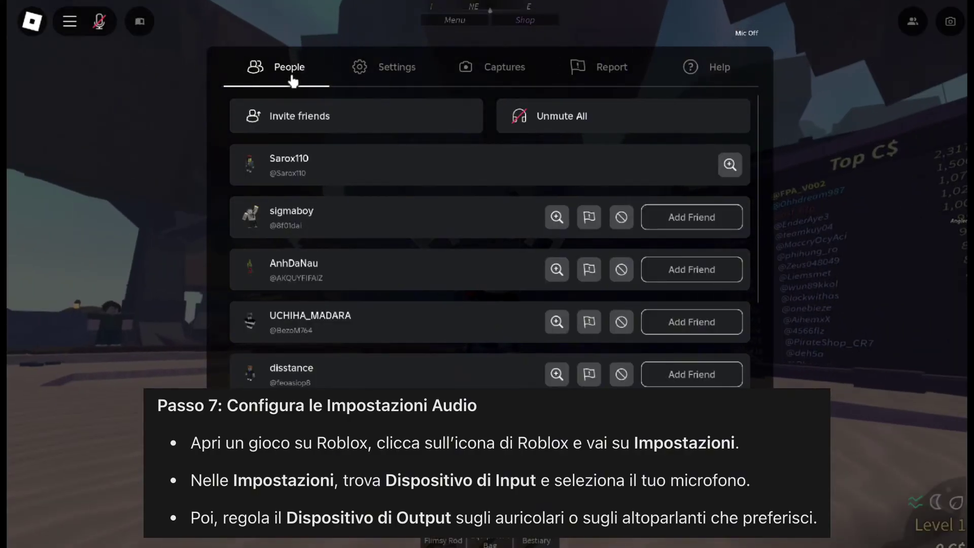
click(387, 82)
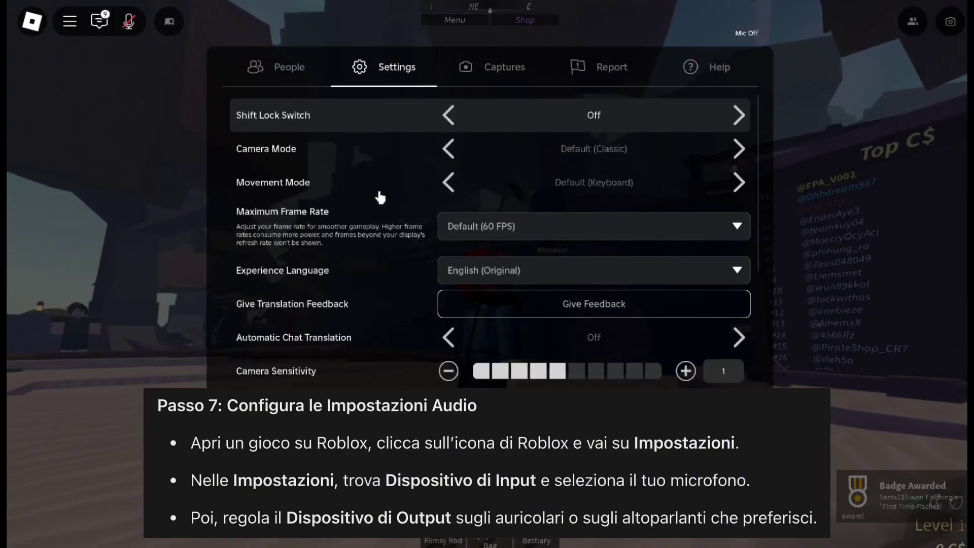
scroll(380, 197, down, 10)
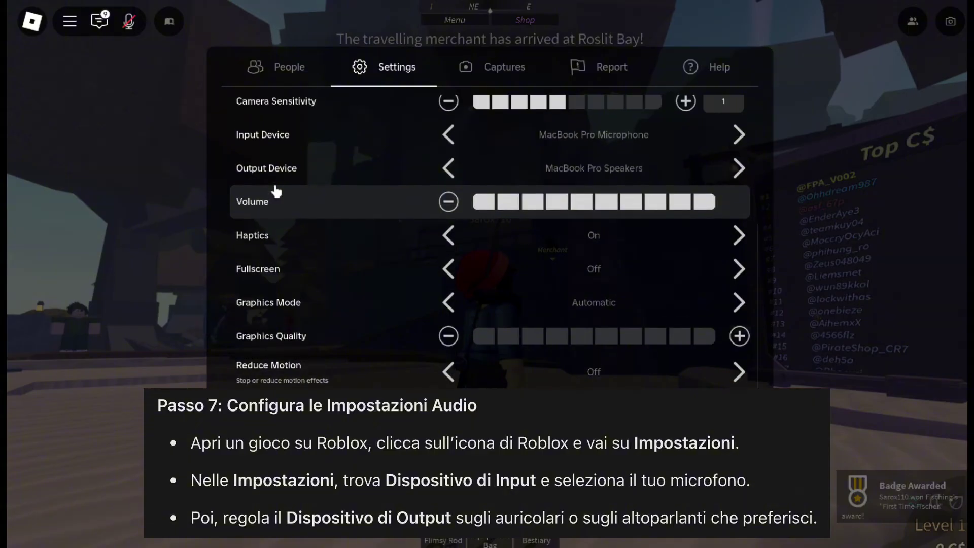
click(635, 144)
click(635, 146)
click(634, 145)
click(633, 145)
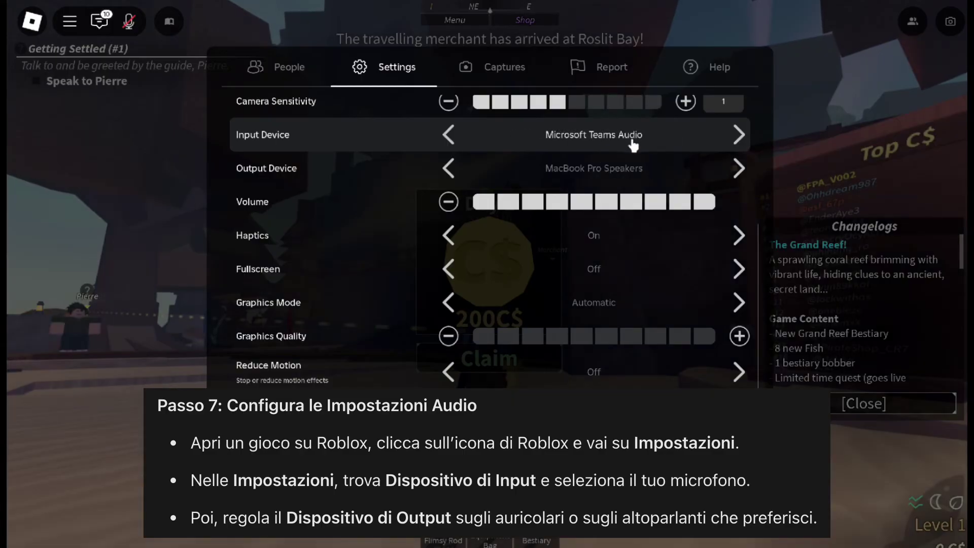
click(575, 176)
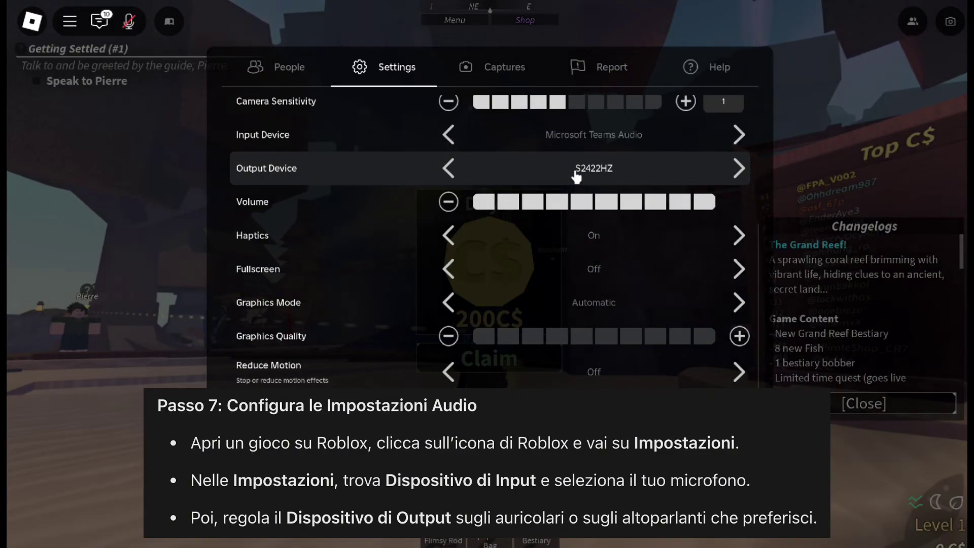
click(576, 176)
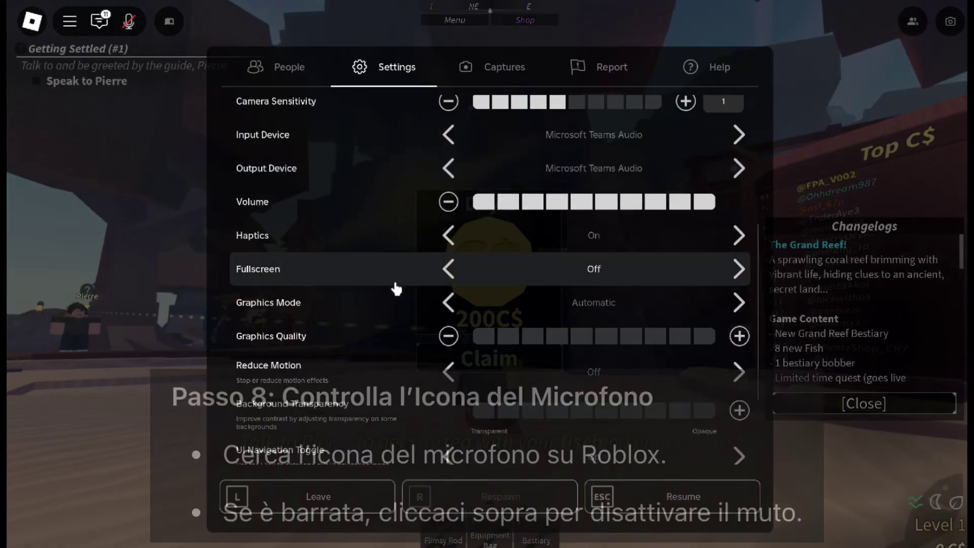
- Unmute the microphone with the Mute/Unmute Self icon in the top bar
scroll(397, 290, up, 5)
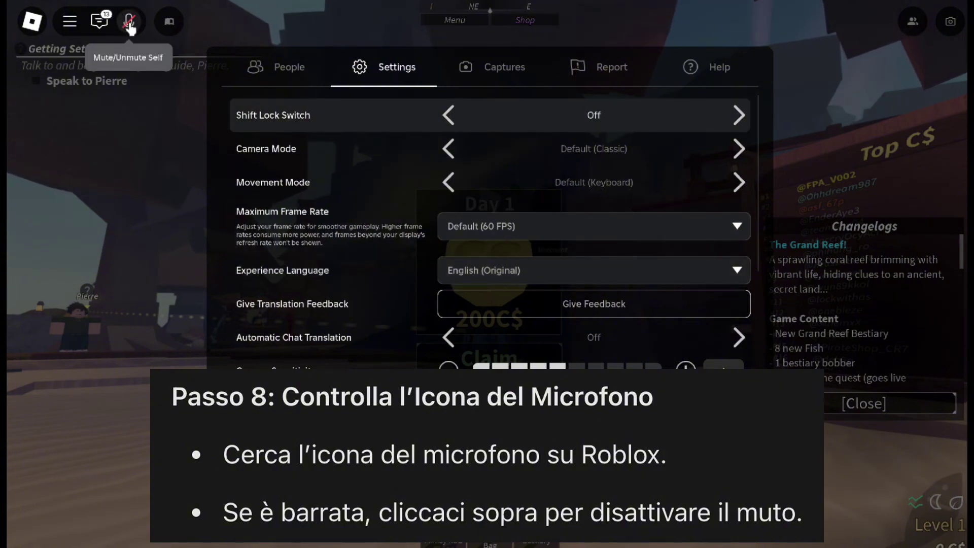
click(130, 25)
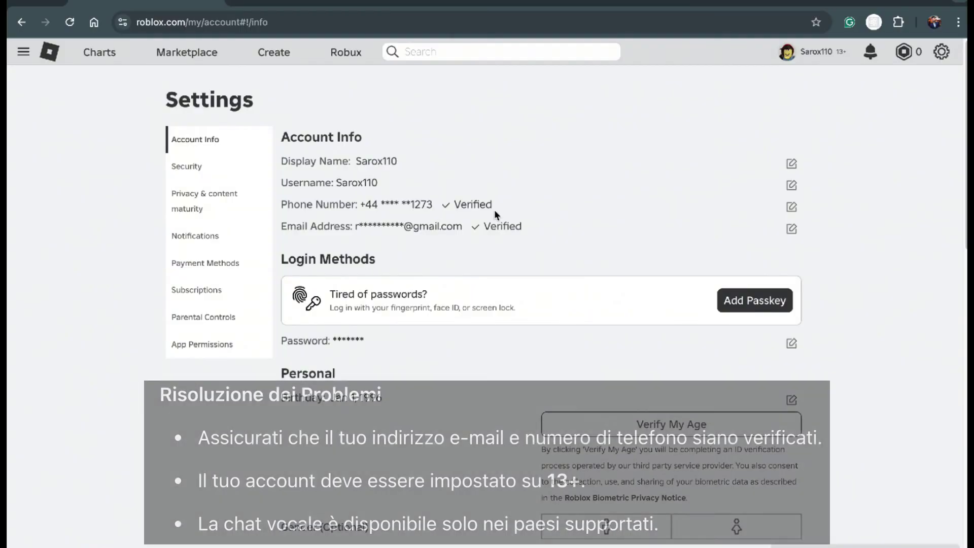
- Highlight the email's Verified status on Account Info, then go to Parental Controls
drag(524, 228, 453, 205)
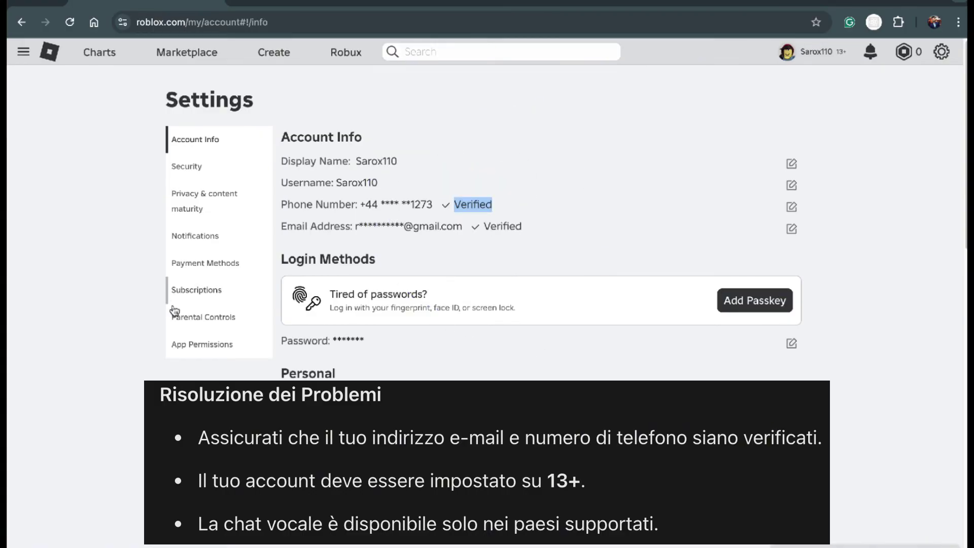
click(199, 322)
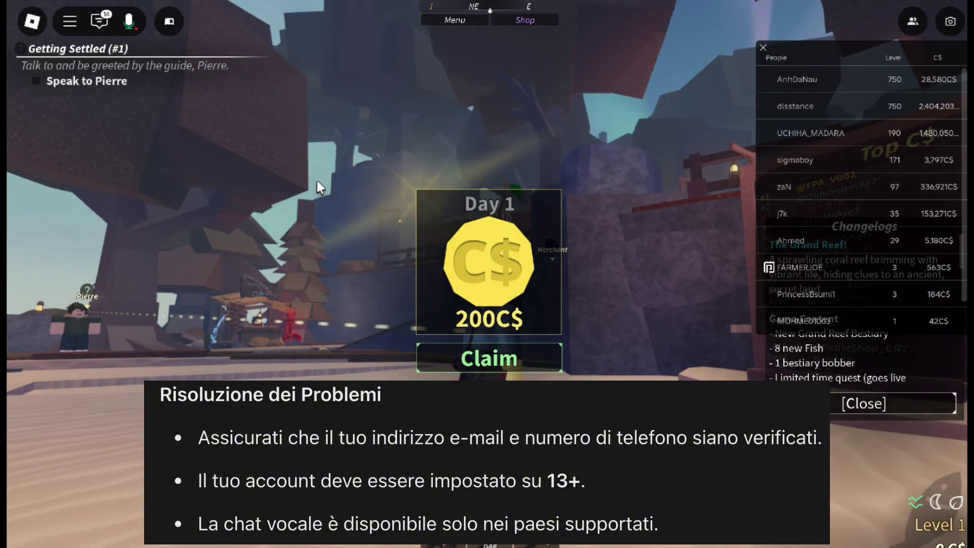